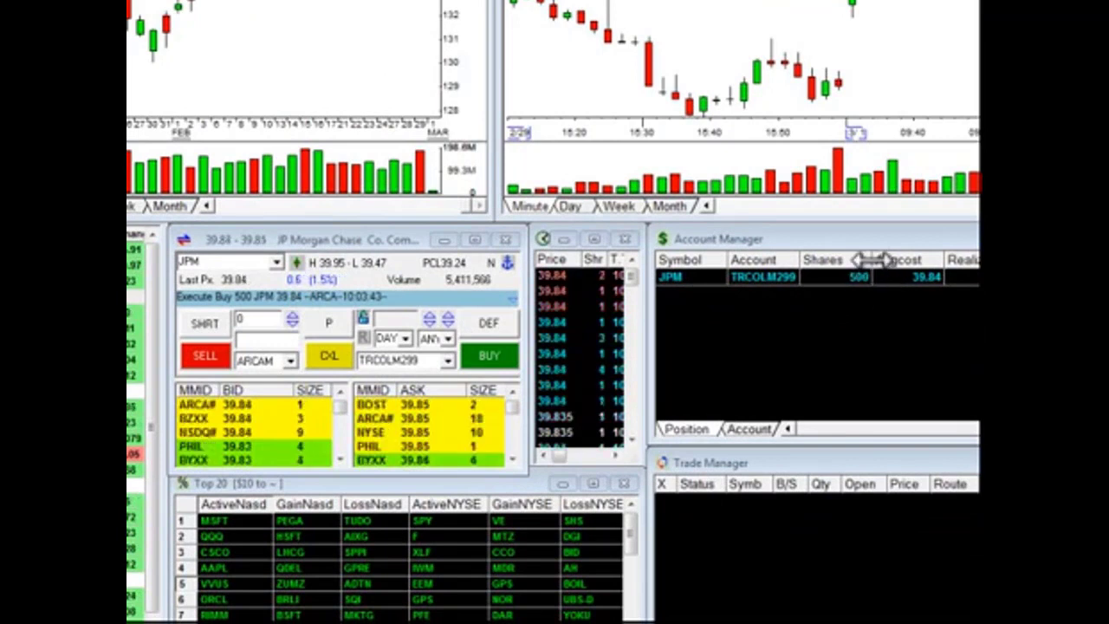
- Start a sell stop order for 500 shares of JPM on the ARCAS route and accept the stop-order caution
left_click(260, 319)
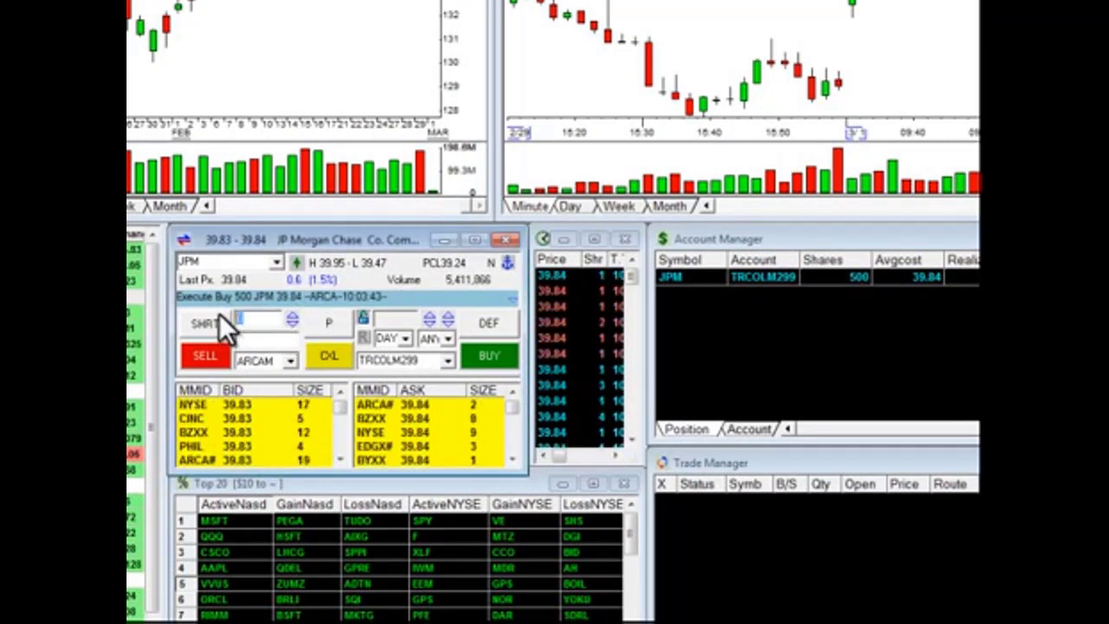
type("500")
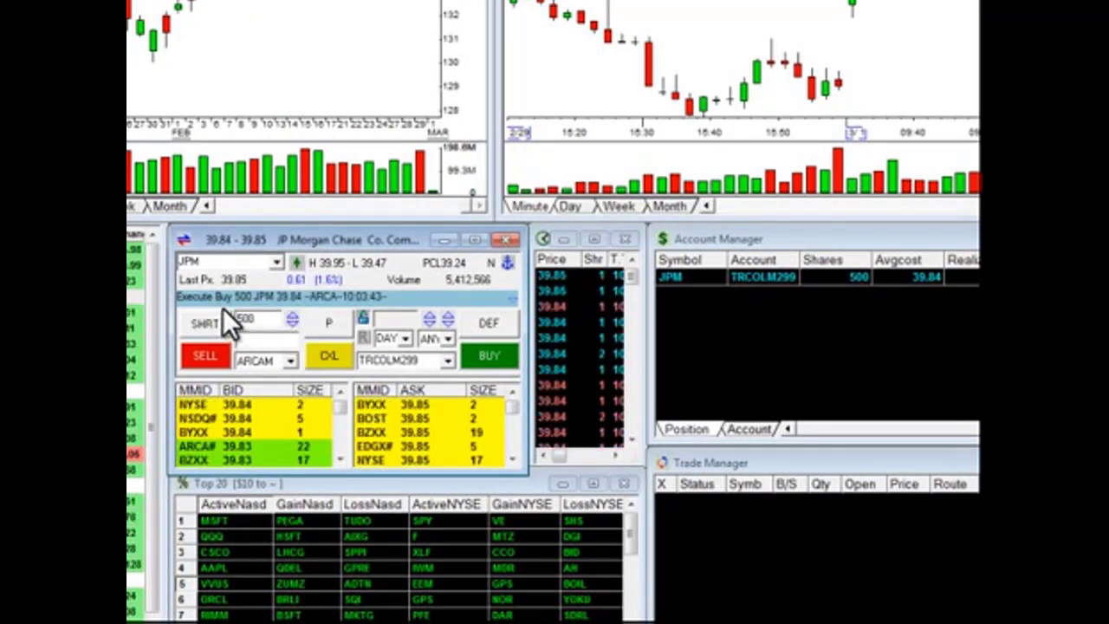
left_click(291, 360)
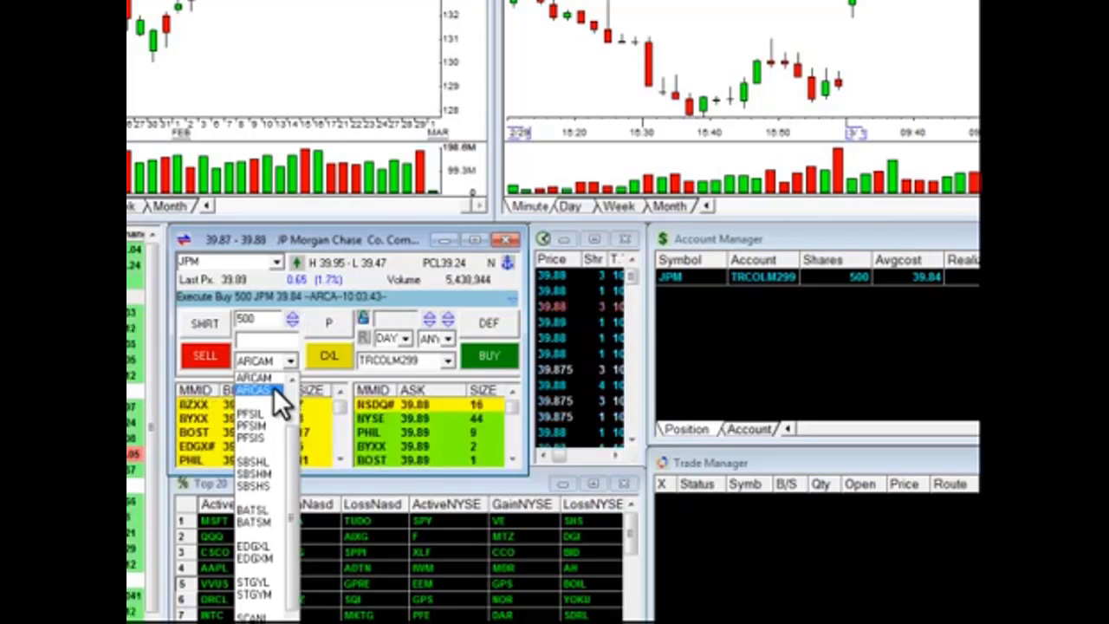
left_click(274, 387)
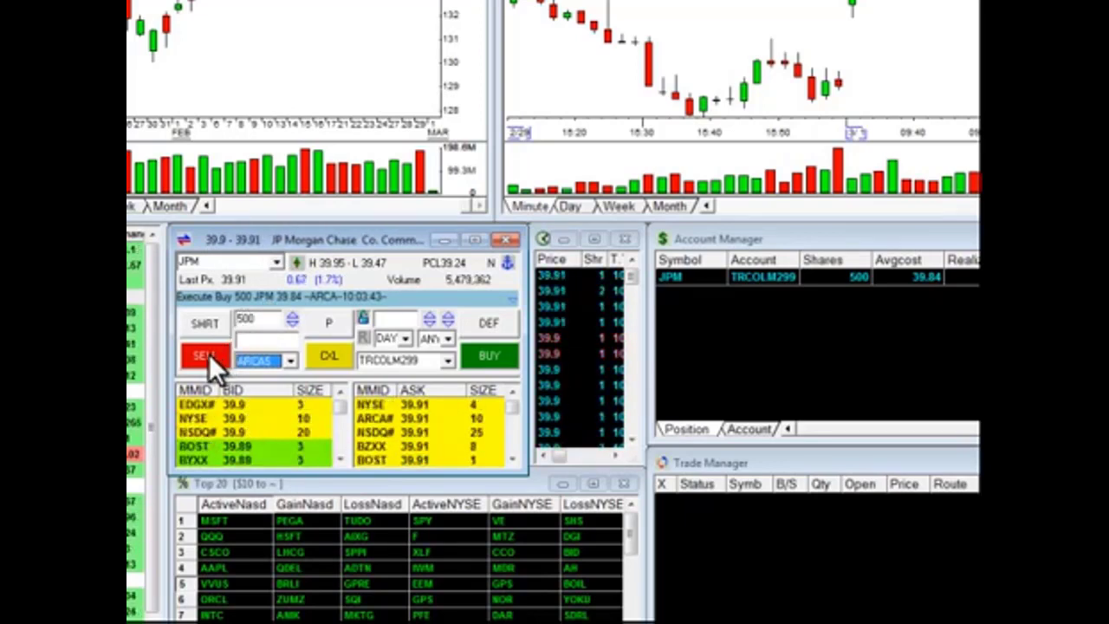
left_click(206, 355)
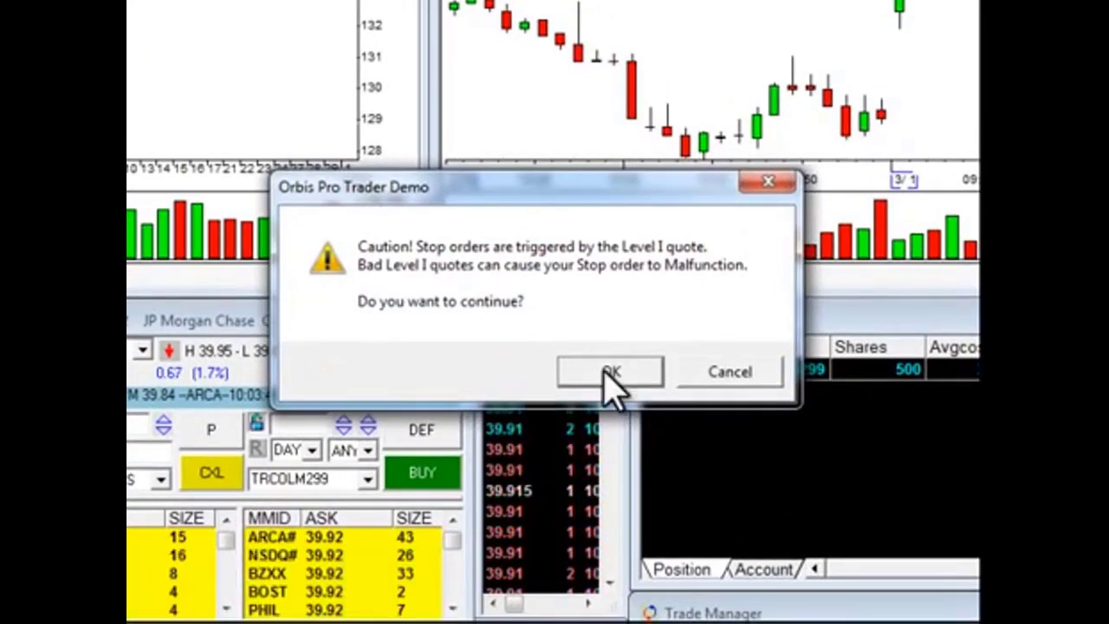
left_click(606, 350)
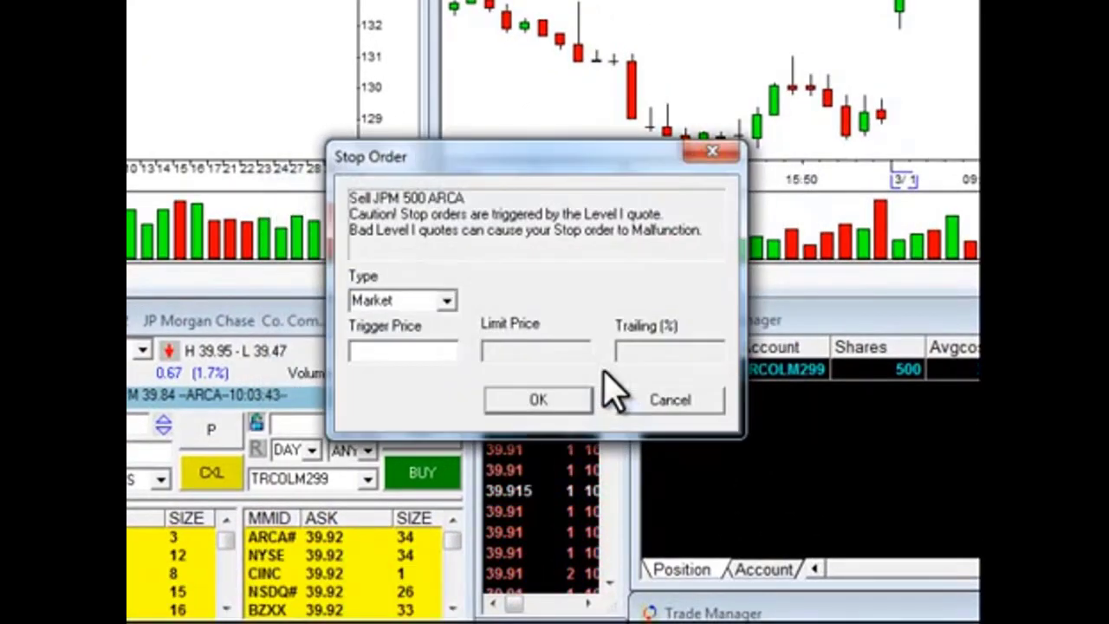
- Make the JPM stop order a Range order with low price 39.75 and high price 39.99, and submit it
left_click(446, 305)
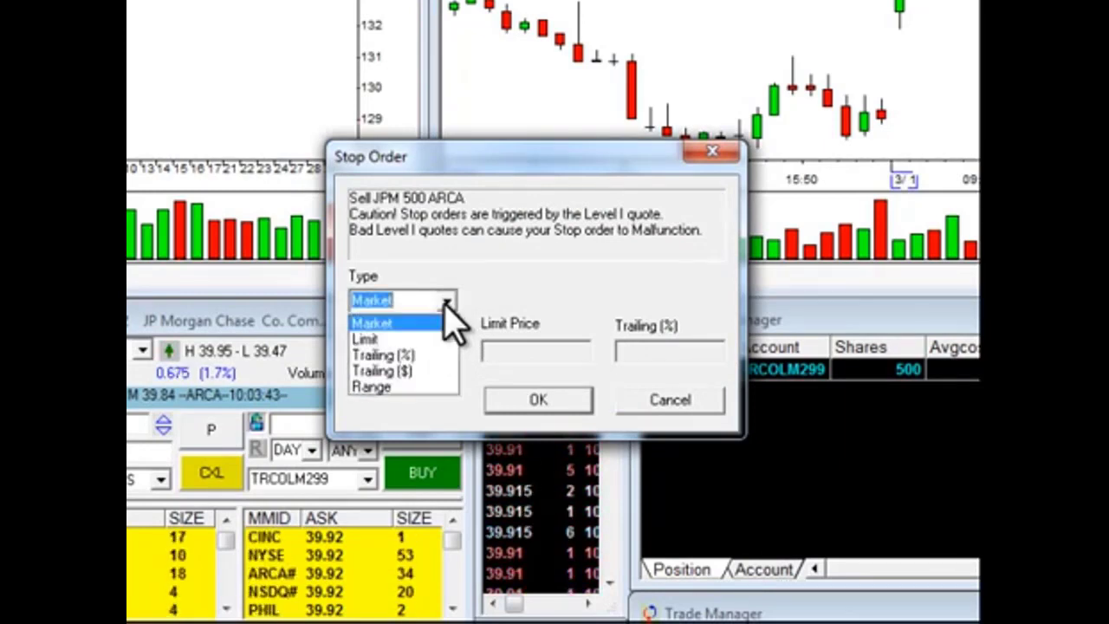
left_click(423, 390)
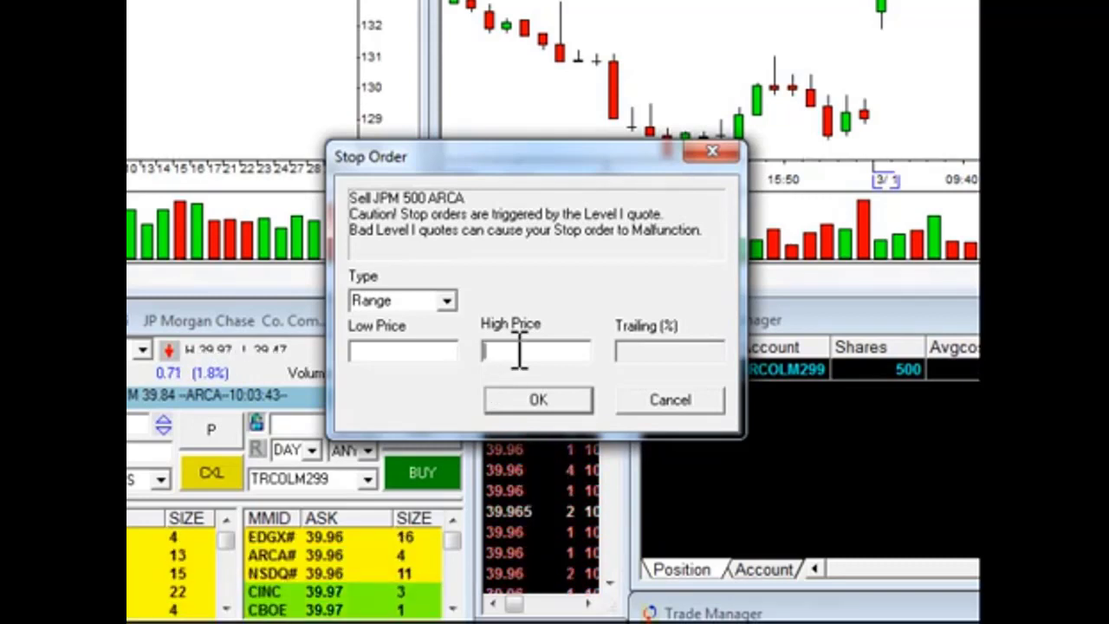
type("39")
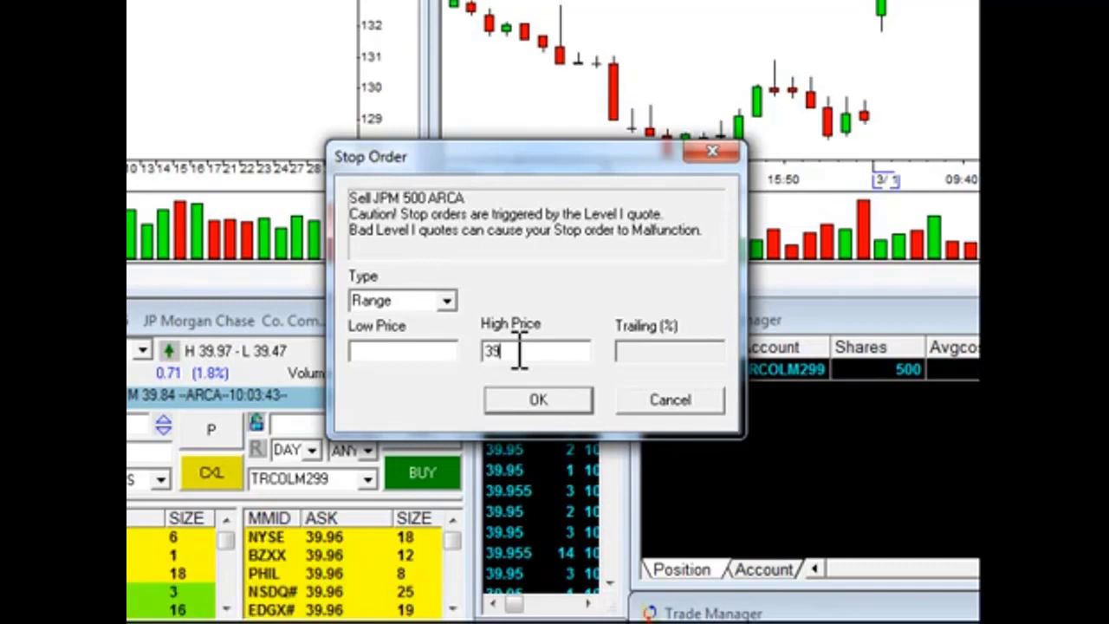
type(".95")
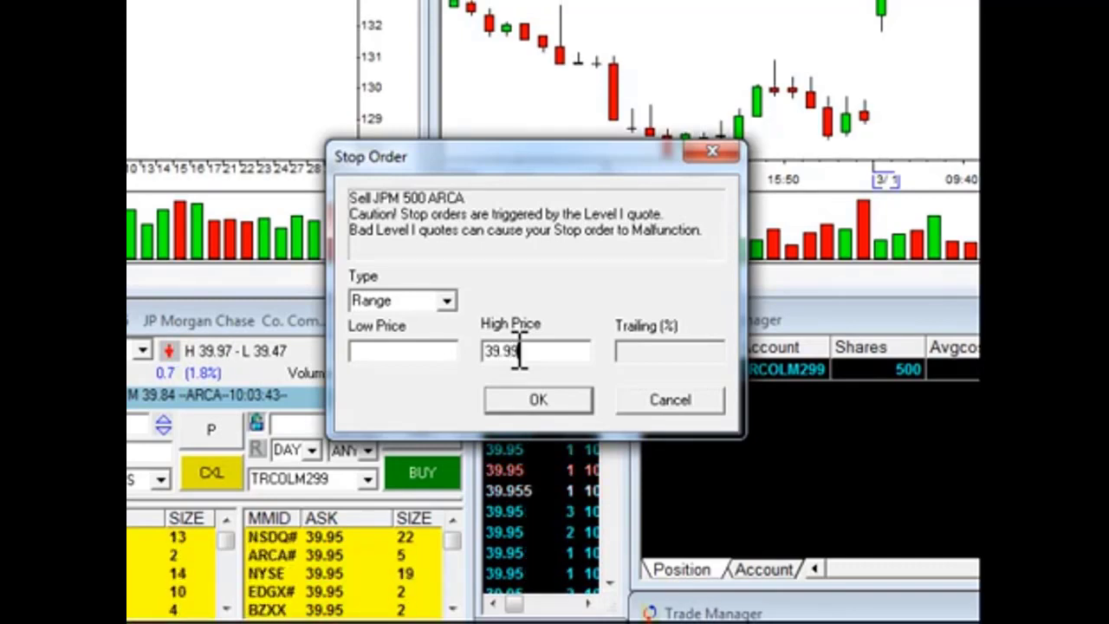
left_click(427, 353)
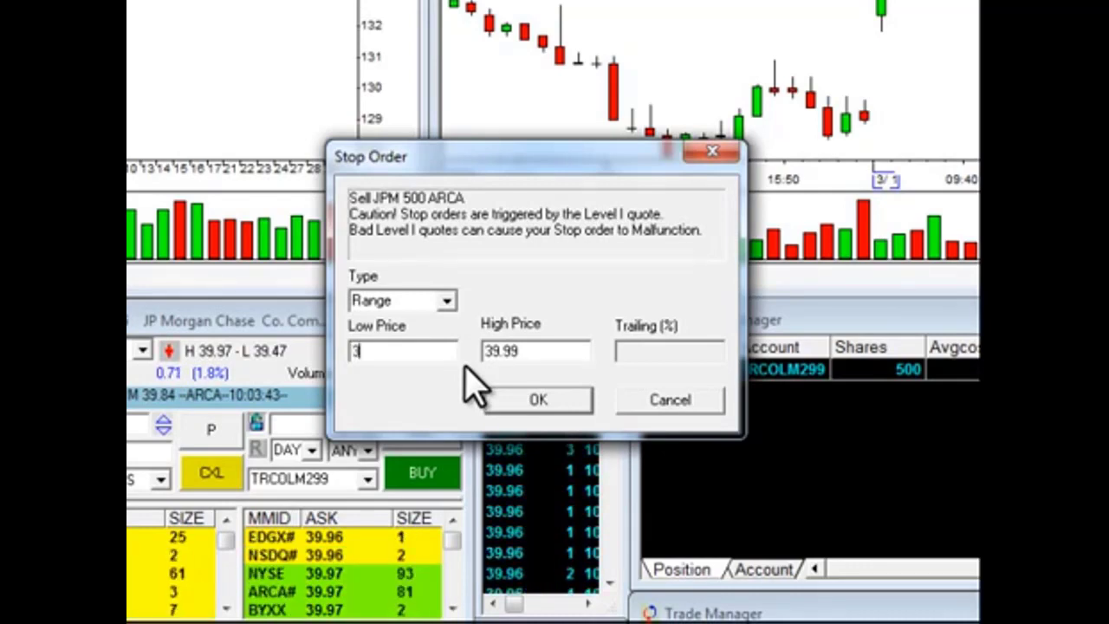
type("9")
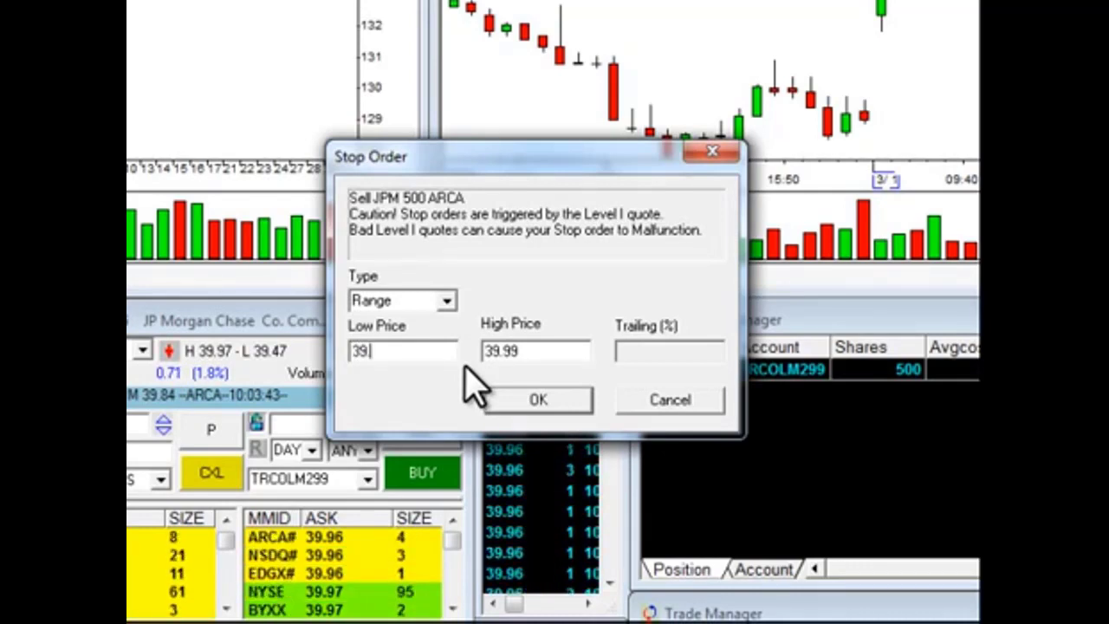
type(".75")
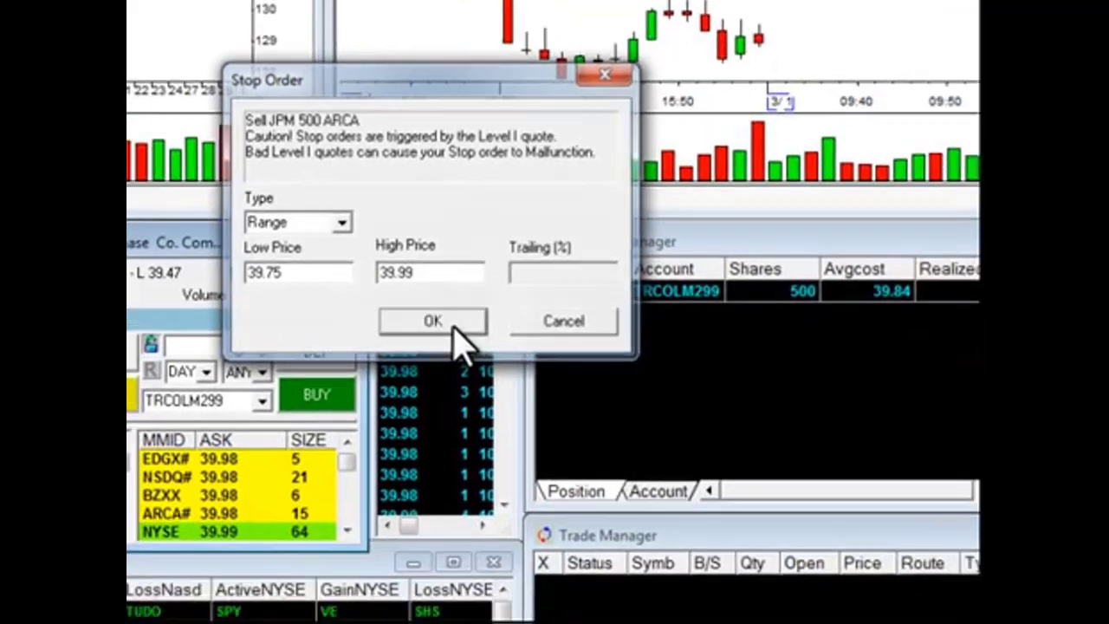
left_click(559, 404)
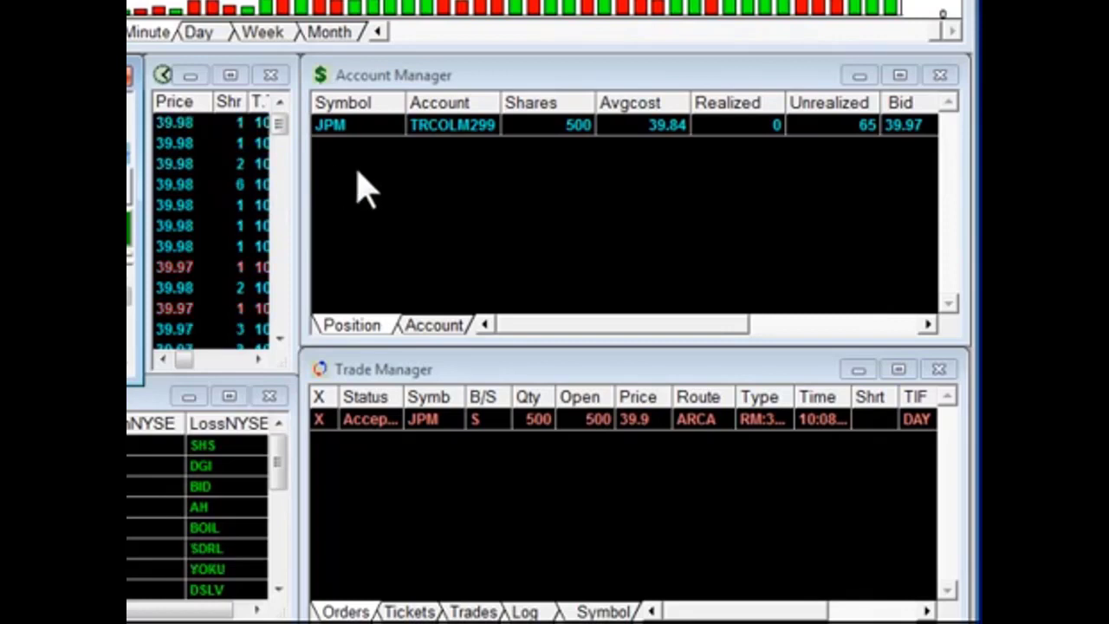
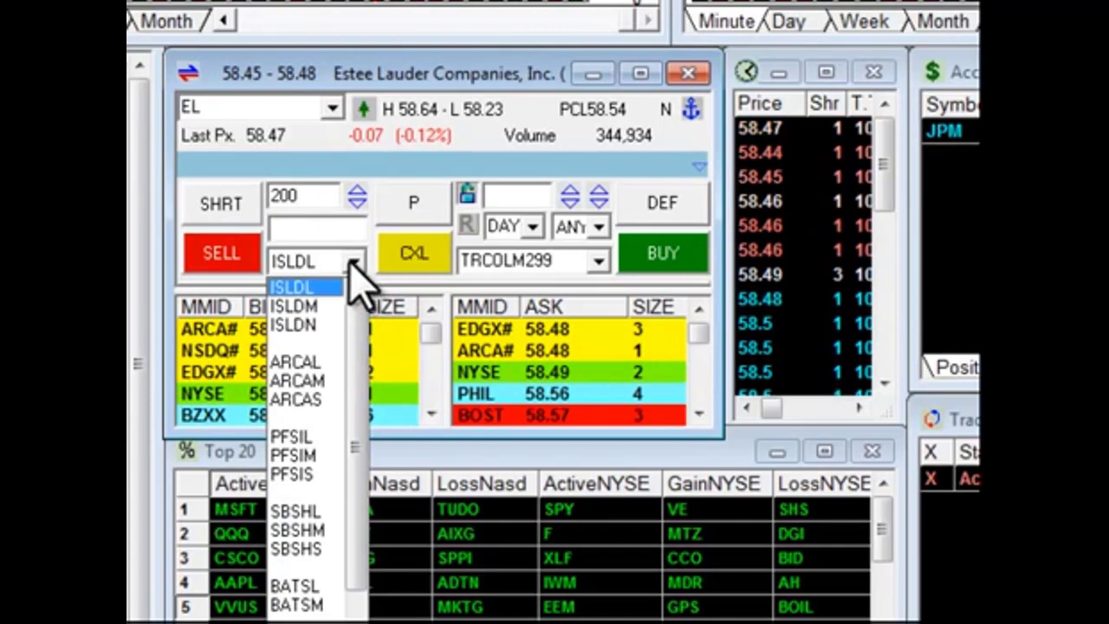
- Sell short 200 shares of EL at market through the ARCAM route
left_click(310, 382)
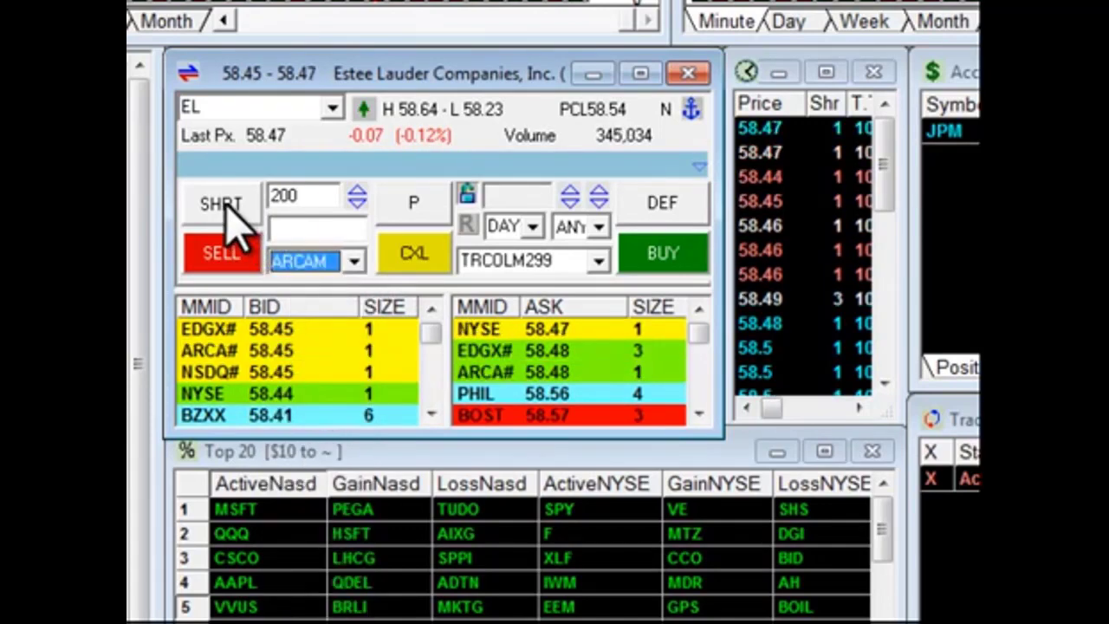
left_click(226, 200)
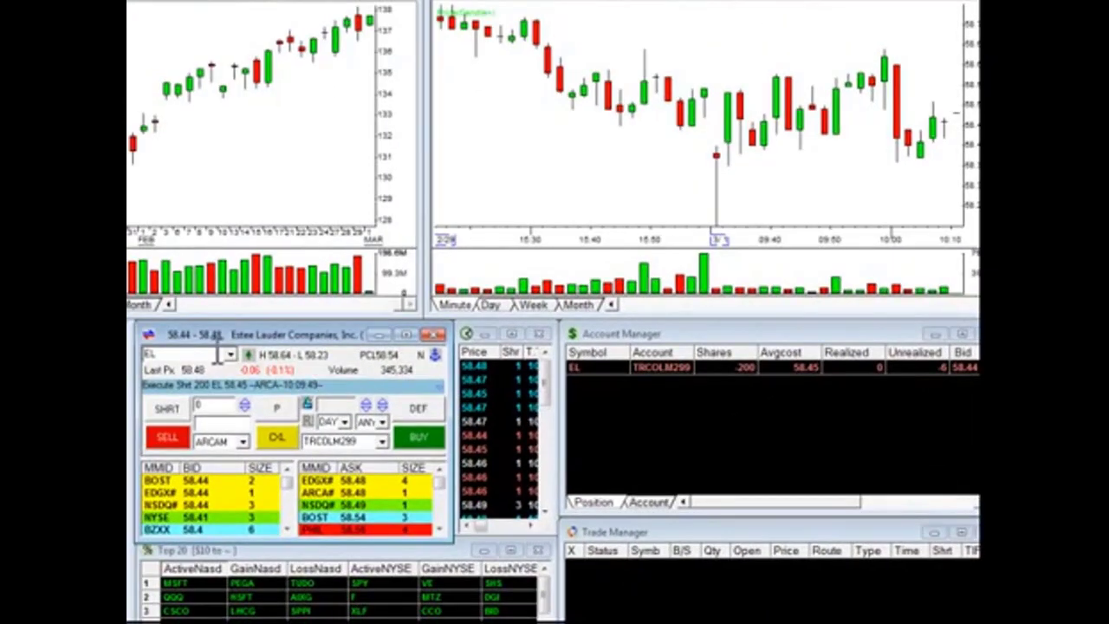
- Load the JPM quote in the order entry window
left_click(214, 355)
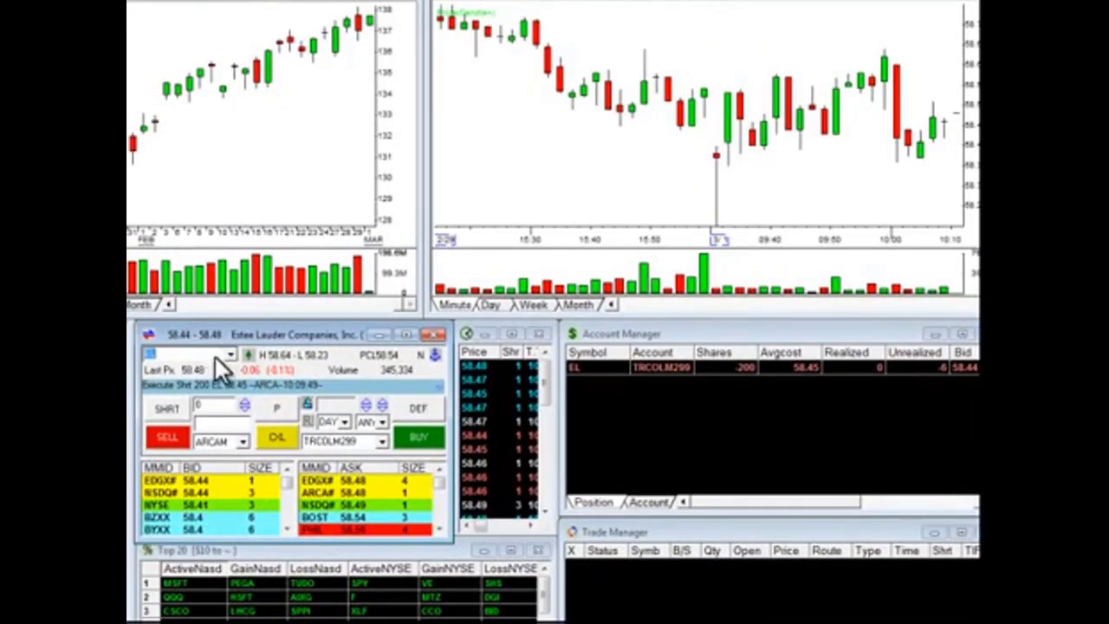
type("JPM")
key("Return")
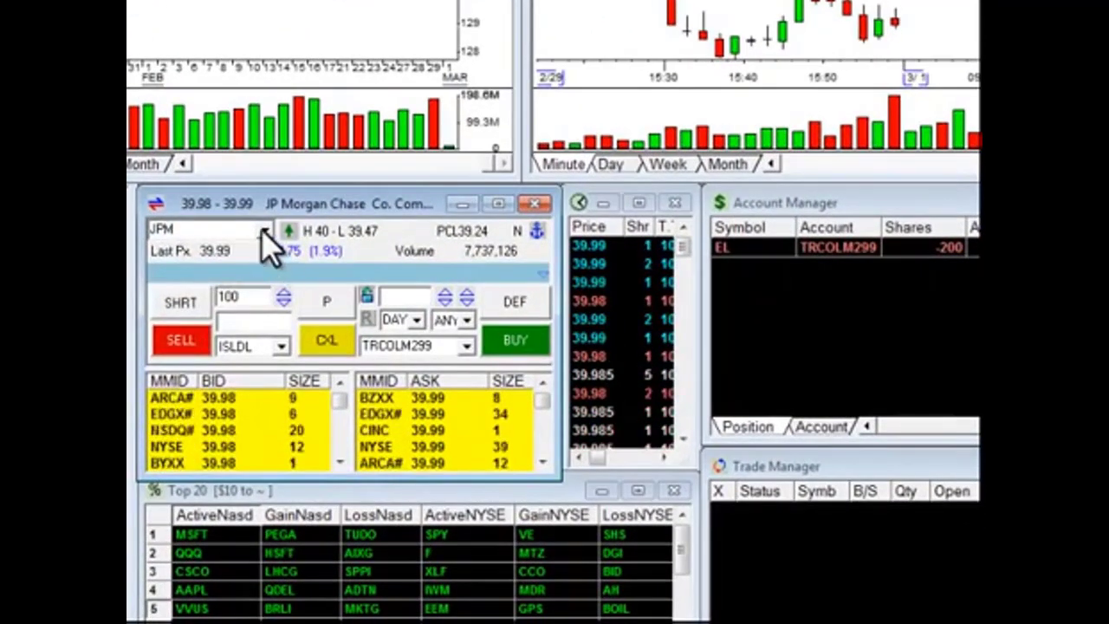
- Switch the order entry window back to EL from the list of recent symbols
left_click(263, 230)
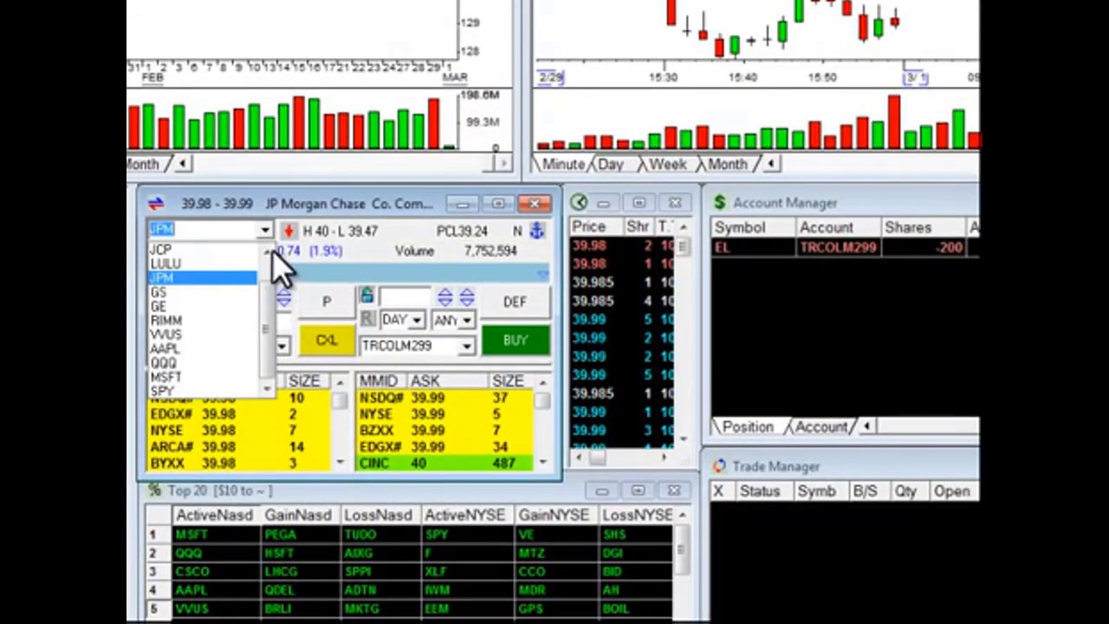
left_click(268, 251)
left_click(268, 252)
left_click(238, 251)
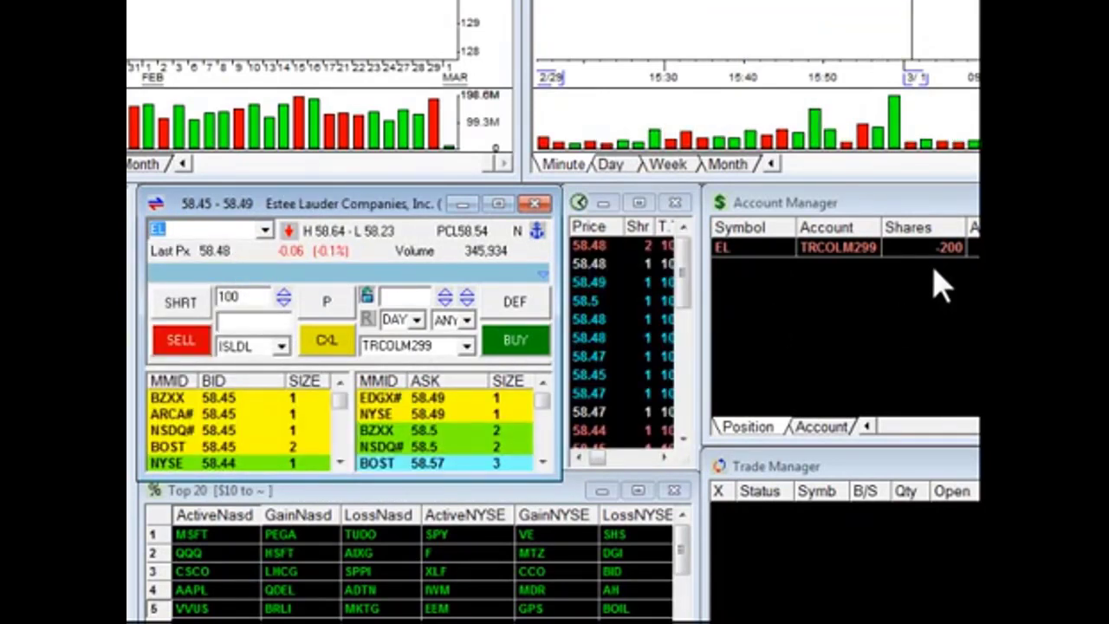
- Start a buy stop order for EL on the ARCAS route and accept the stop-order caution
left_click(281, 348)
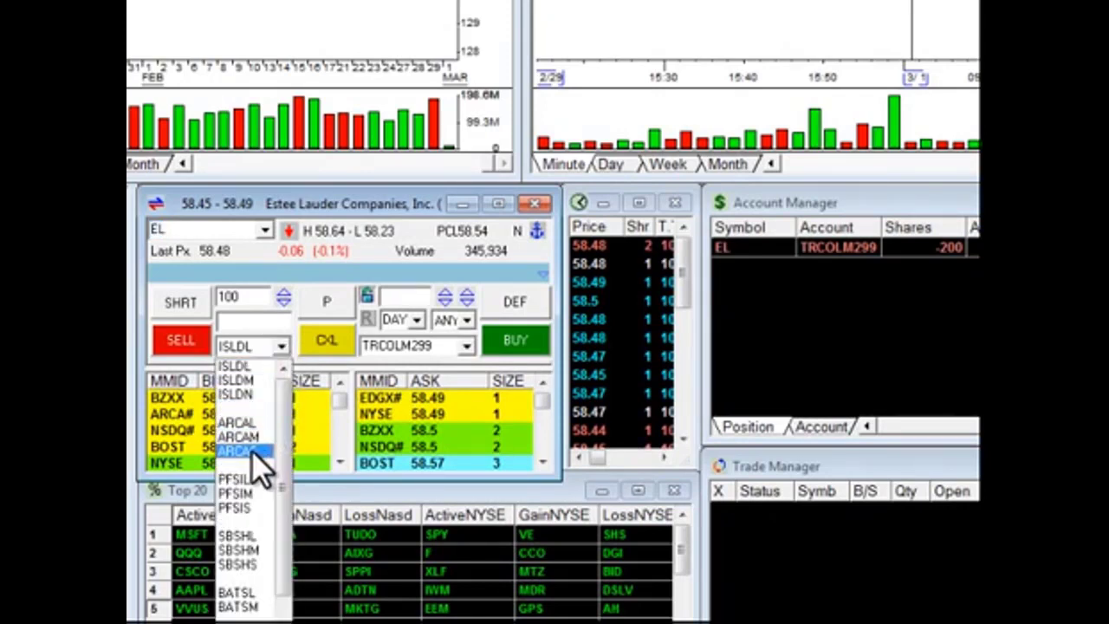
left_click(252, 452)
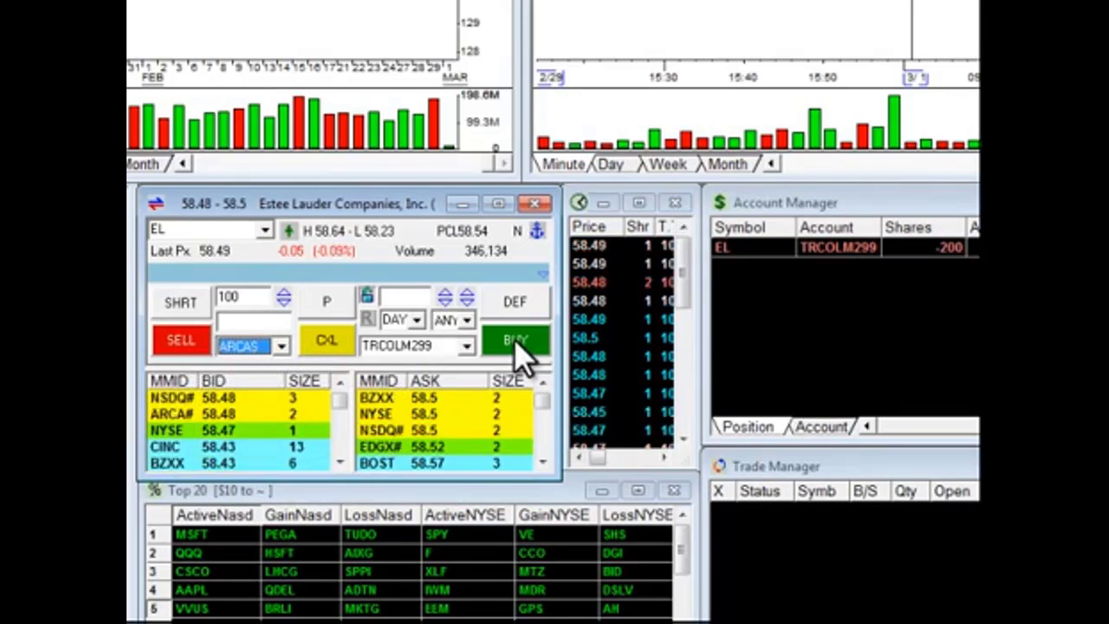
left_click(515, 340)
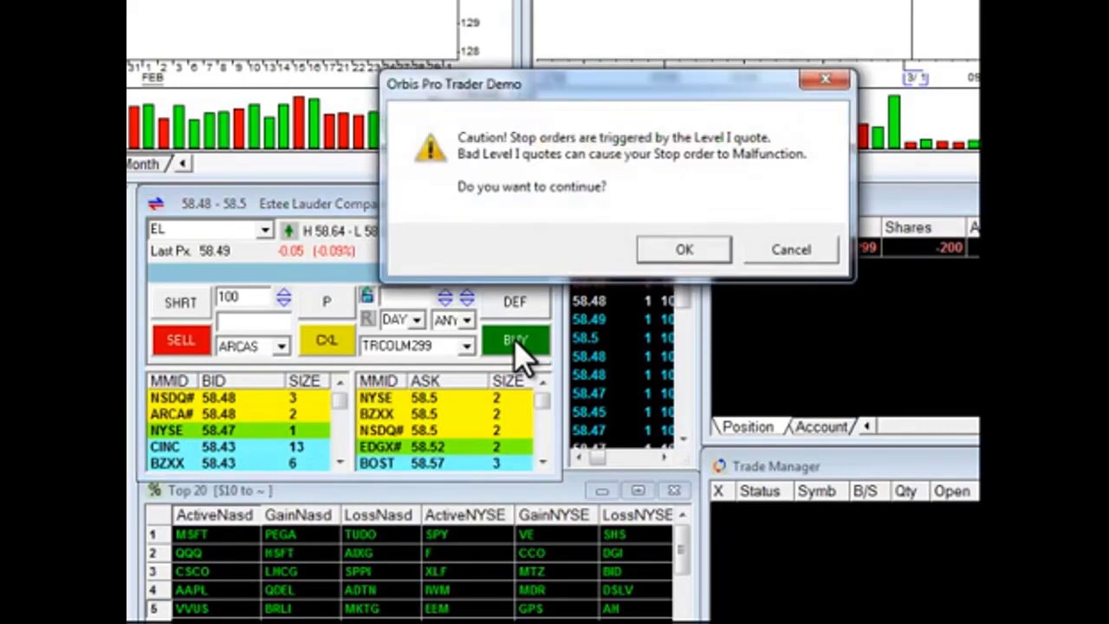
left_click(677, 249)
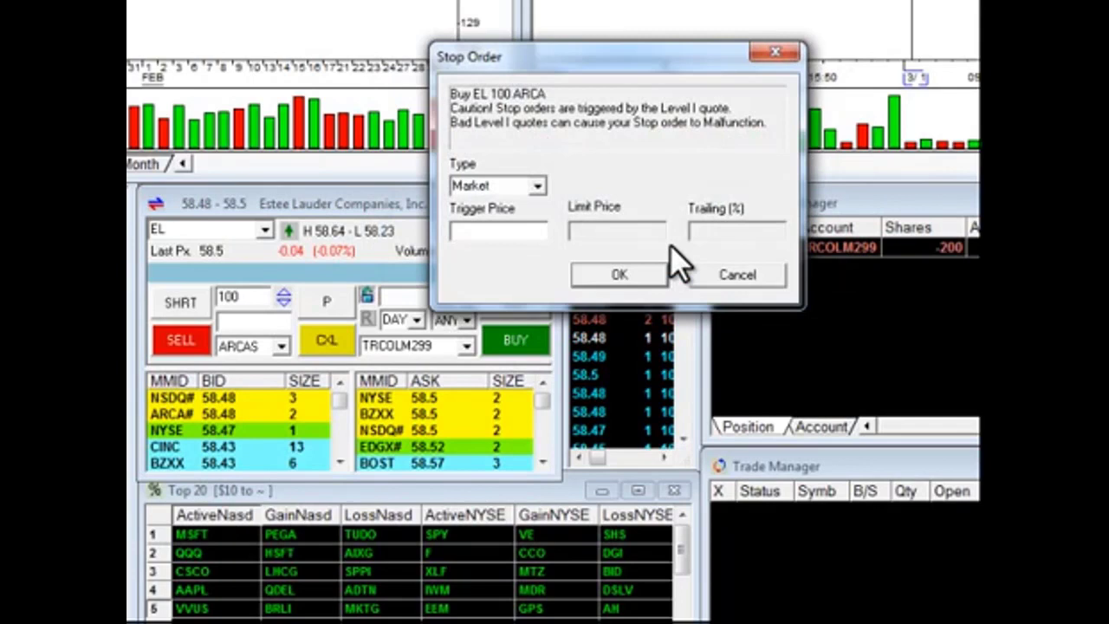
- Make the EL stop order a Range order with low price 58.25 and high price 58.65, and submit it
left_click(544, 187)
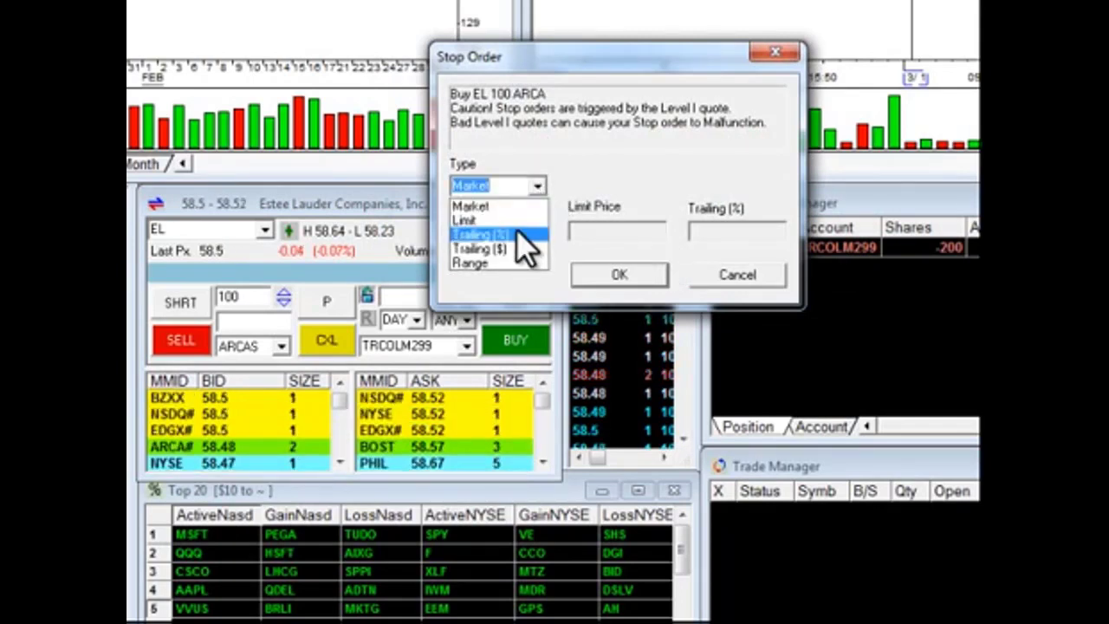
left_click(475, 262)
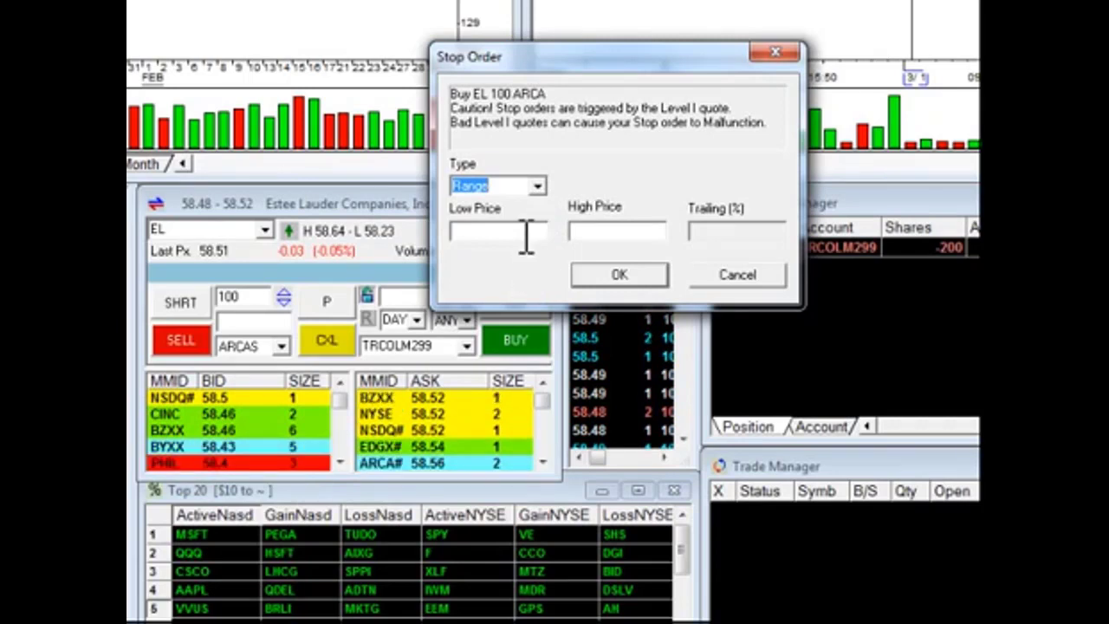
left_click(526, 236)
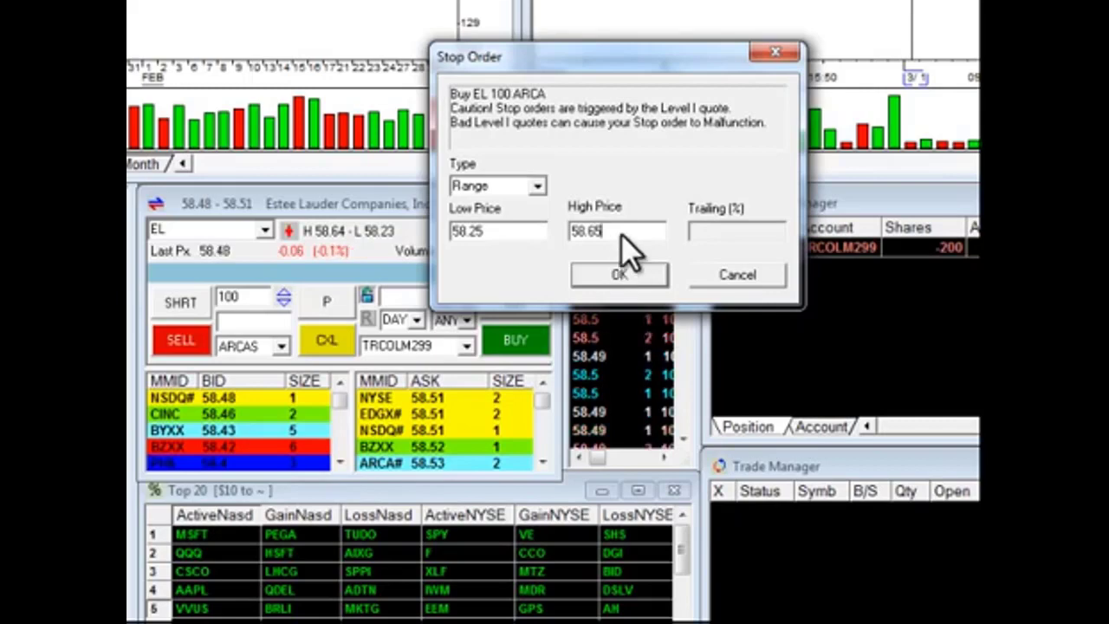
left_click(631, 274)
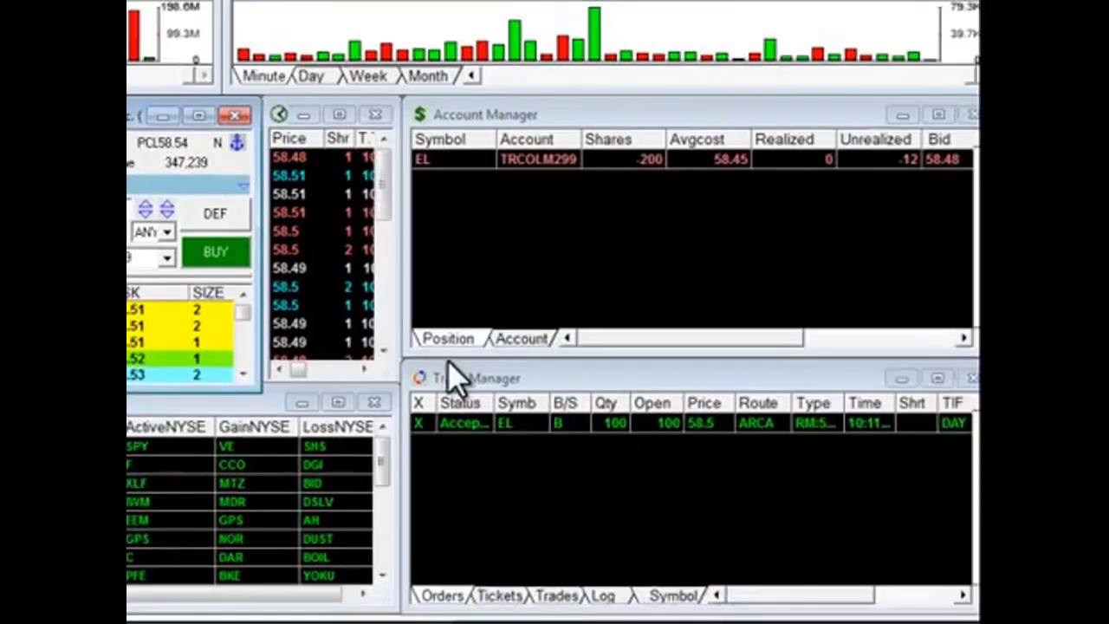